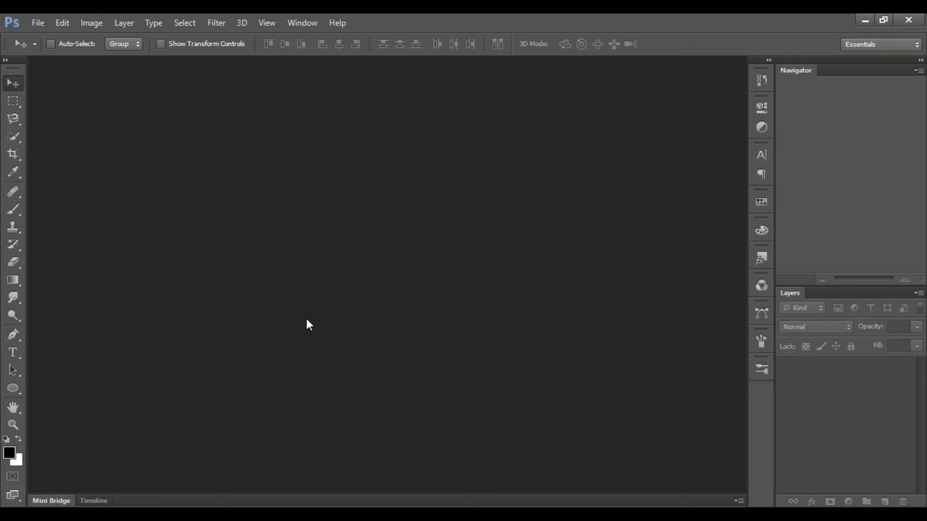
Open the File menu on the empty Photoshop workspace.
{"action": "left_click", "coordinate": [37, 22]}
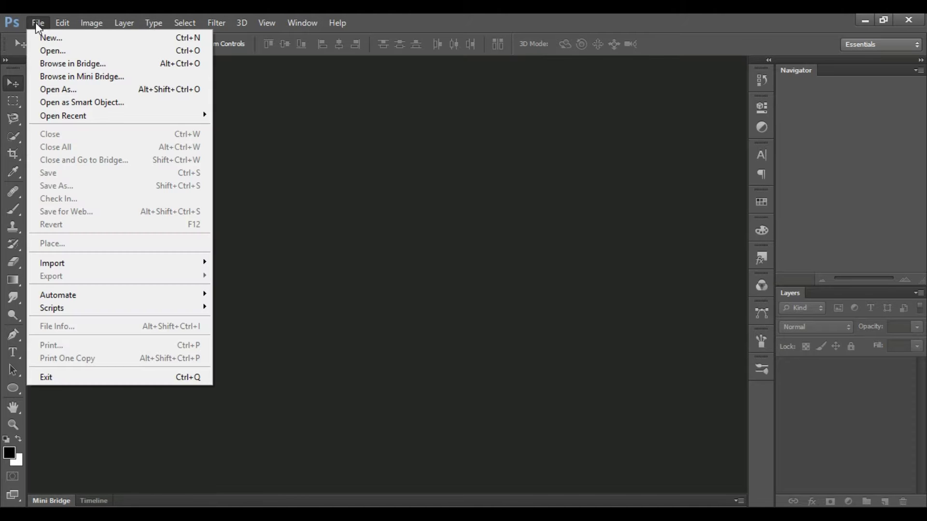
Open the Most-Gorgeous-Photos-David-Beckham bow-tie portrait from Pictures.
{"action": "left_click", "coordinate": [53, 51]}
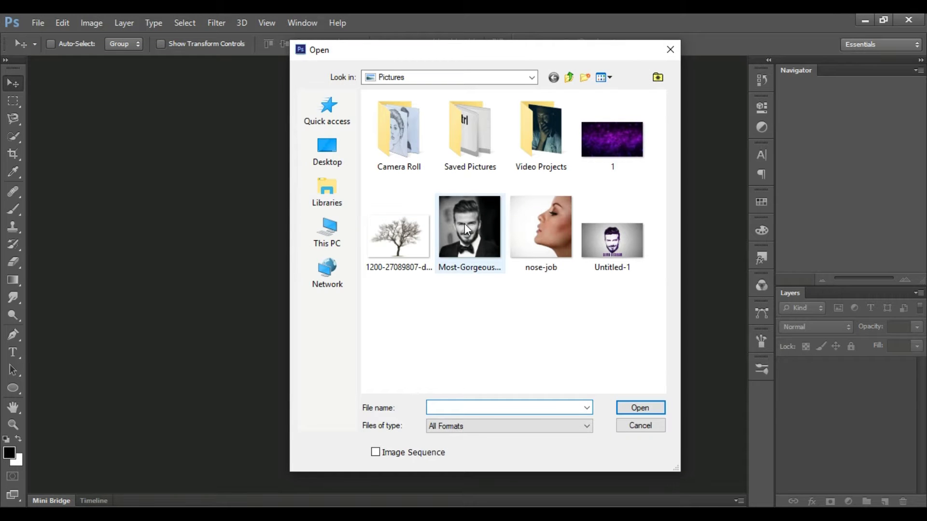
{"action": "left_click", "coordinate": [464, 224]}
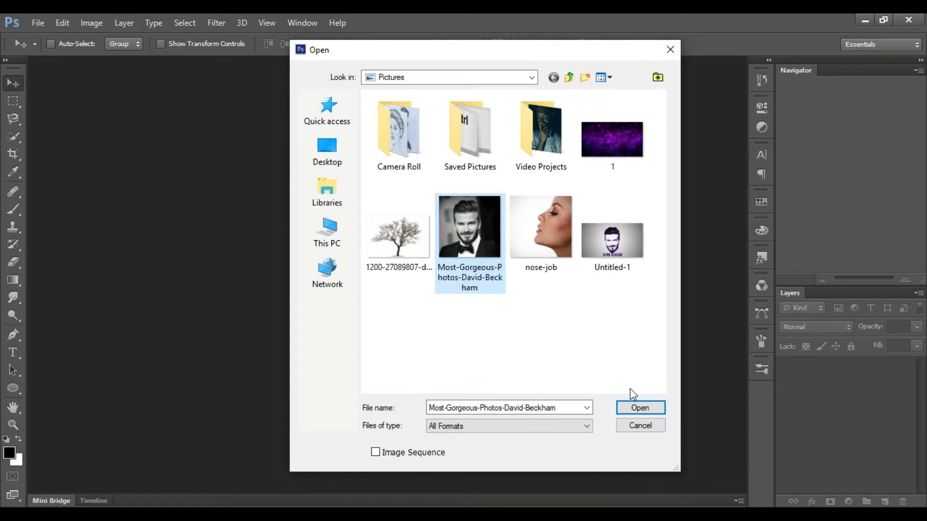
{"action": "left_click", "coordinate": [644, 409]}
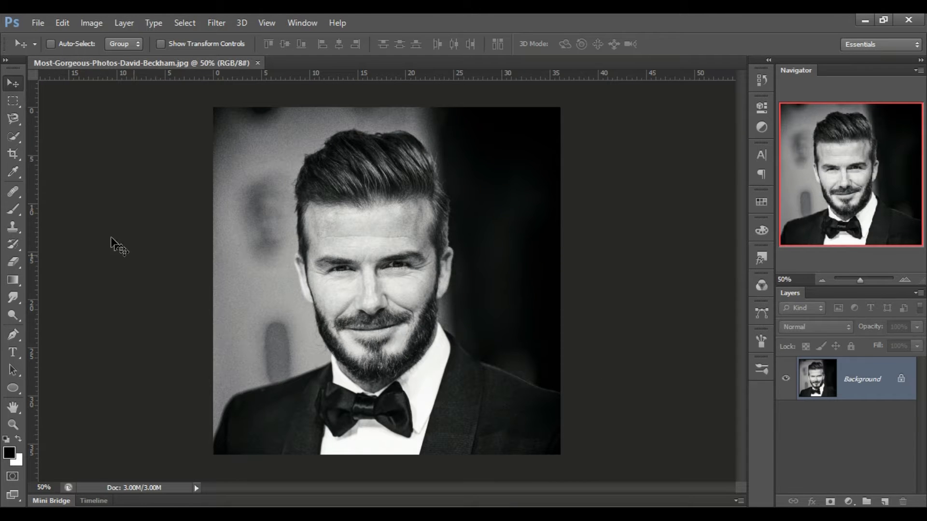
Select the man's hair, face and beard with the Quick Selection tool.
{"action": "left_click", "coordinate": [19, 137]}
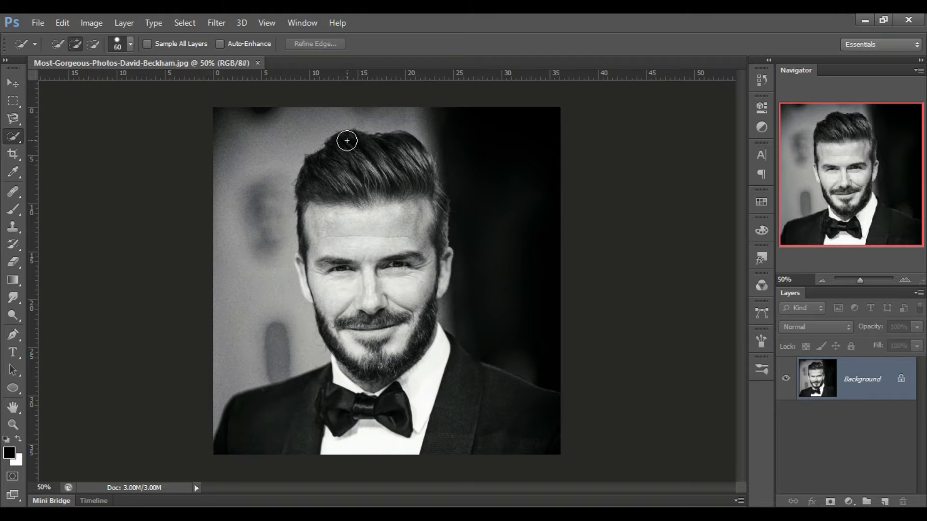
{"action": "left_click_drag", "start_coordinate": [346, 140], "coordinate": [380, 364]}
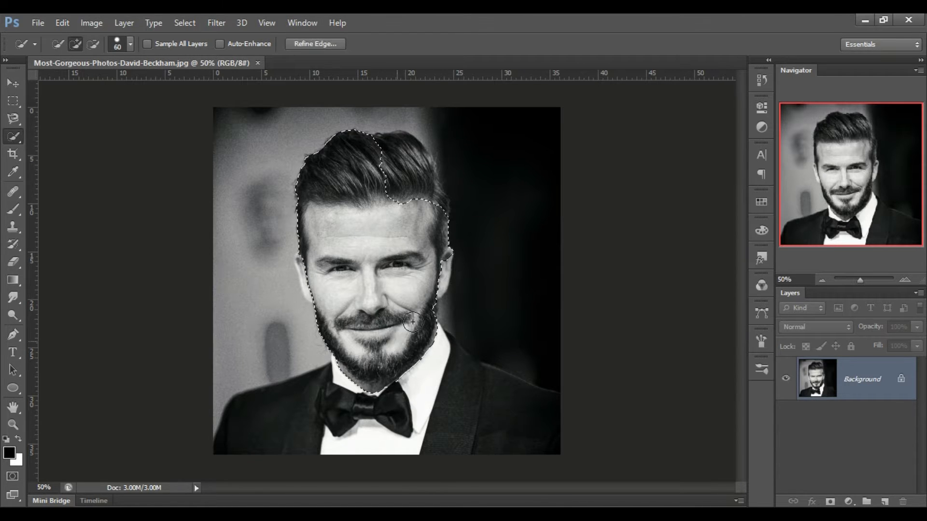
{"action": "mouse_move", "coordinate": [419, 309]}
{"action": "left_mouse_down"}
{"action": "mouse_move", "coordinate": [439, 268]}
{"action": "mouse_move", "coordinate": [430, 181]}
{"action": "mouse_move", "coordinate": [434, 193]}
{"action": "left_mouse_up"}
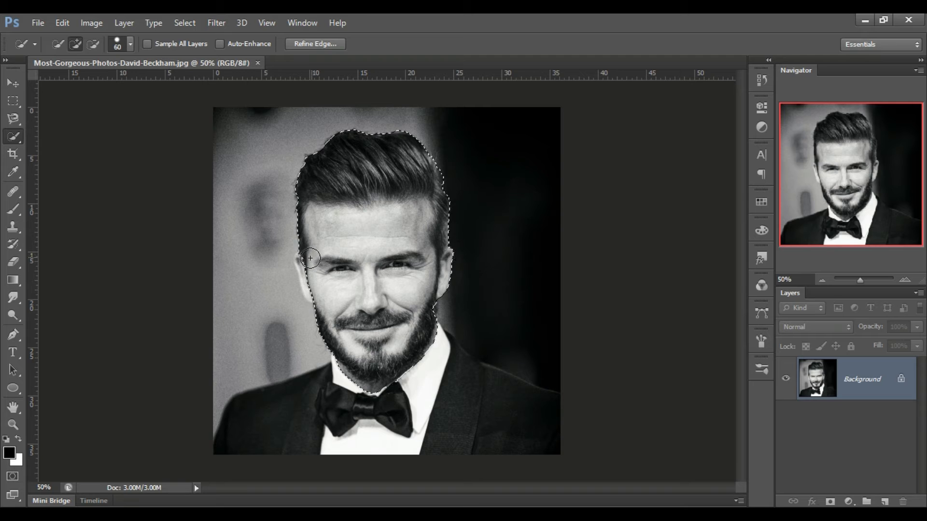
{"action": "left_click_drag", "start_coordinate": [306, 261], "coordinate": [313, 288]}
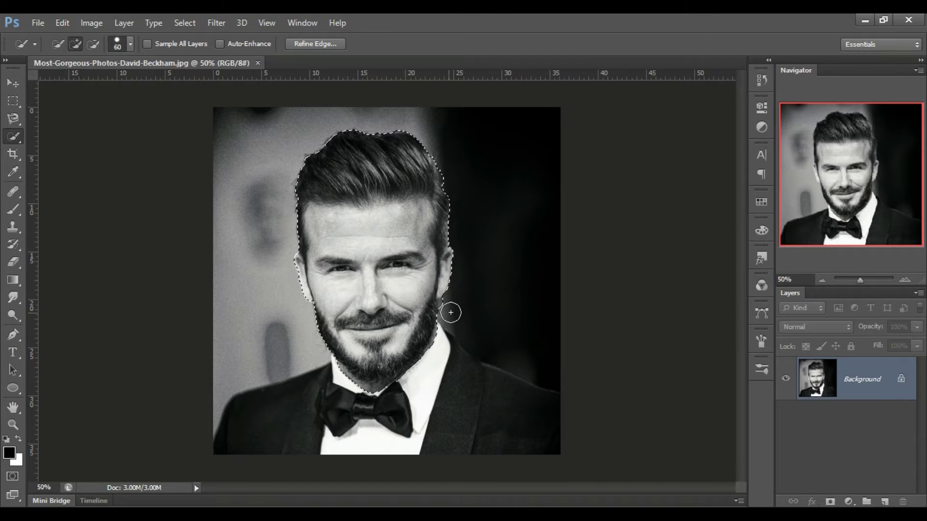
{"action": "scroll", "coordinate": [451, 313], "scroll_direction": "up", "scroll_amount": 2}
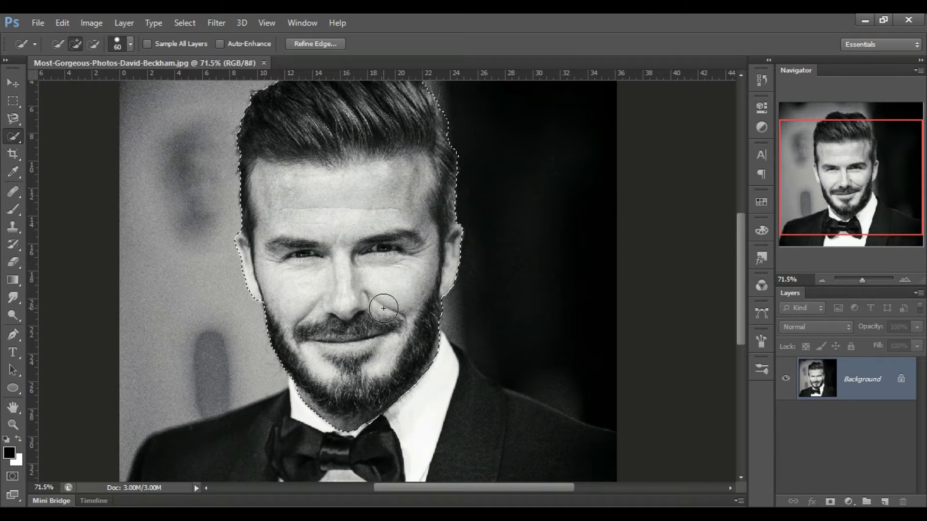
{"action": "scroll", "coordinate": [383, 307], "scroll_direction": "down", "scroll_amount": 1}
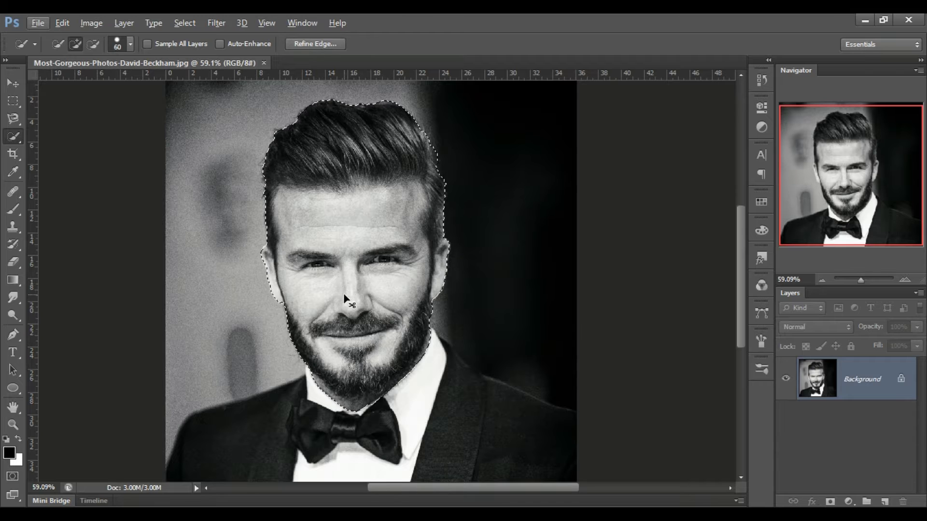
Copy the selected head onto a new Layer 1 and switch to the Move tool.
{"action": "key", "text": "ctrl+j"}
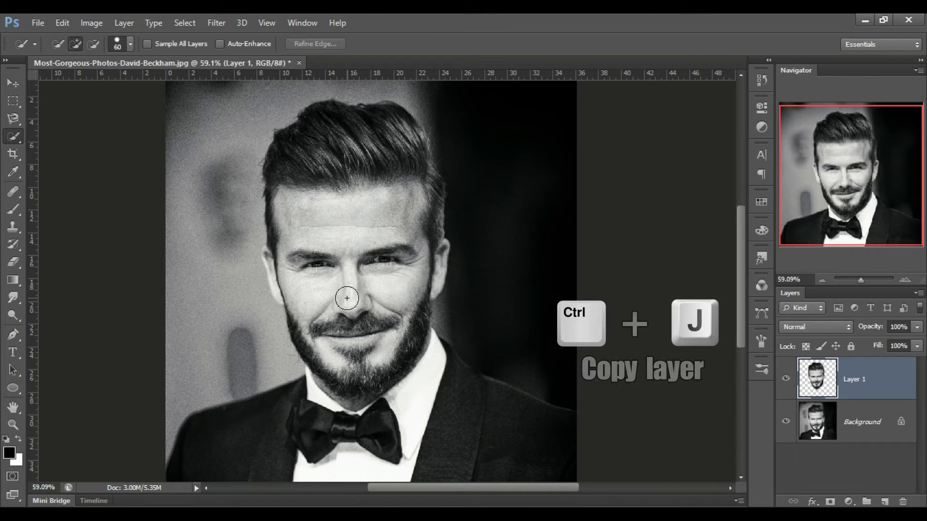
{"action": "left_click", "coordinate": [20, 80]}
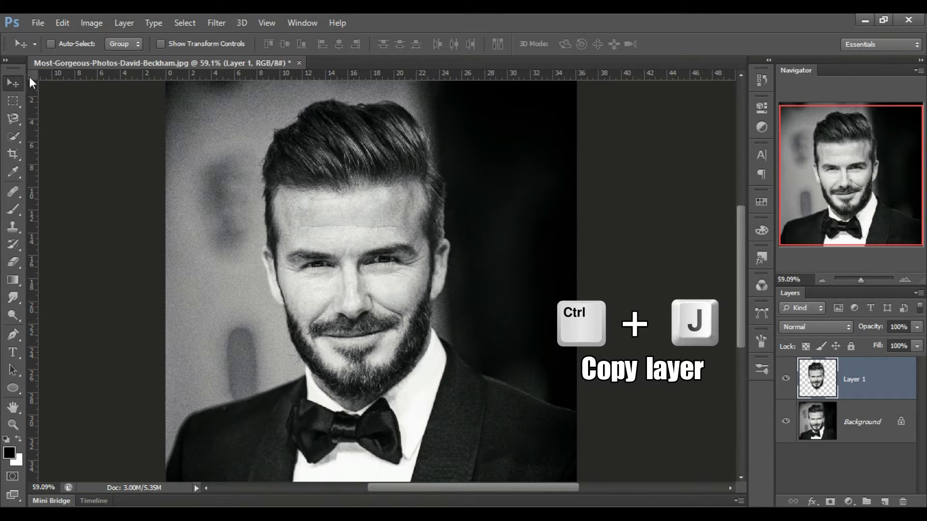
{"action": "left_click", "coordinate": [91, 25]}
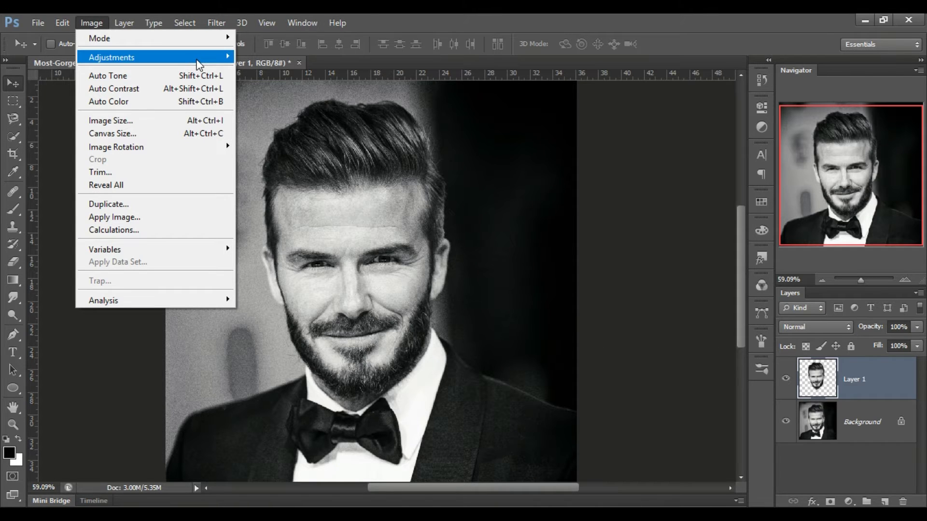
{"action": "mouse_move", "coordinate": [111, 57]}
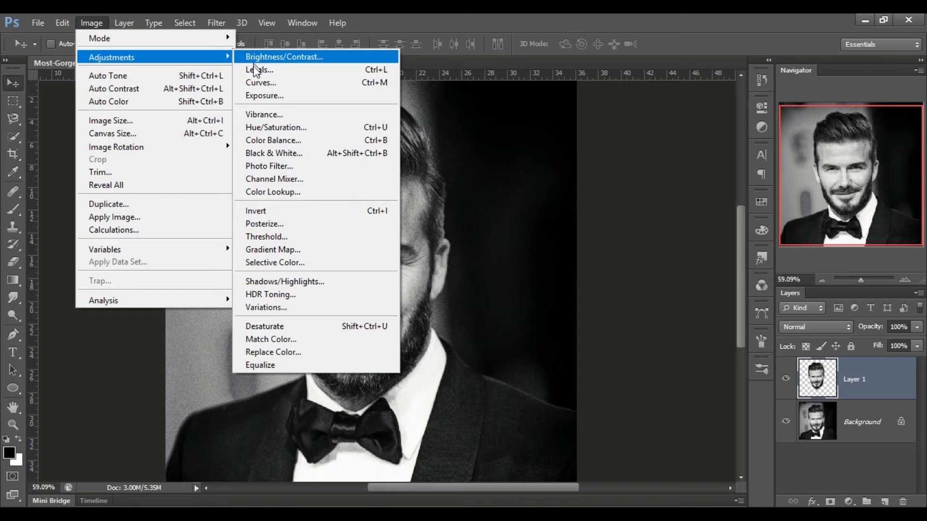
Apply a Threshold at level 136 to the head layer.
{"action": "left_click", "coordinate": [263, 236]}
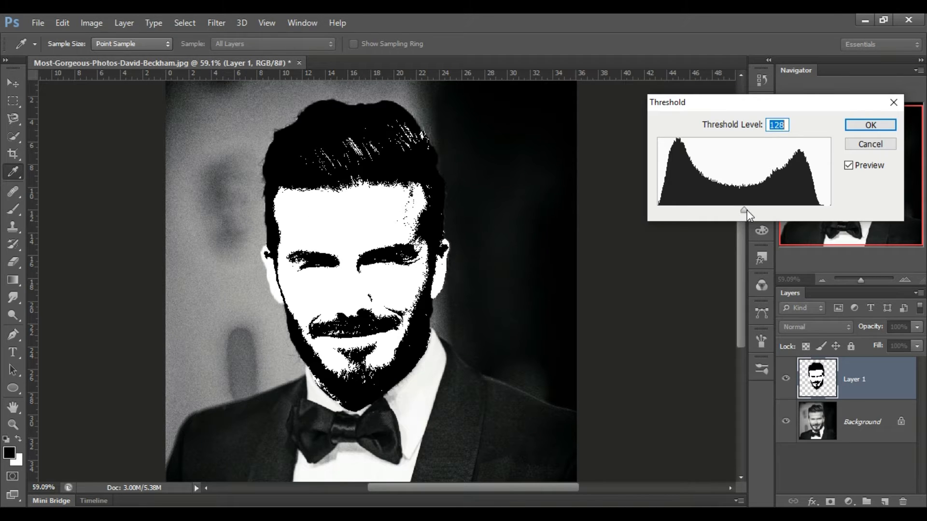
{"action": "left_click_drag", "start_coordinate": [745, 211], "coordinate": [749, 210]}
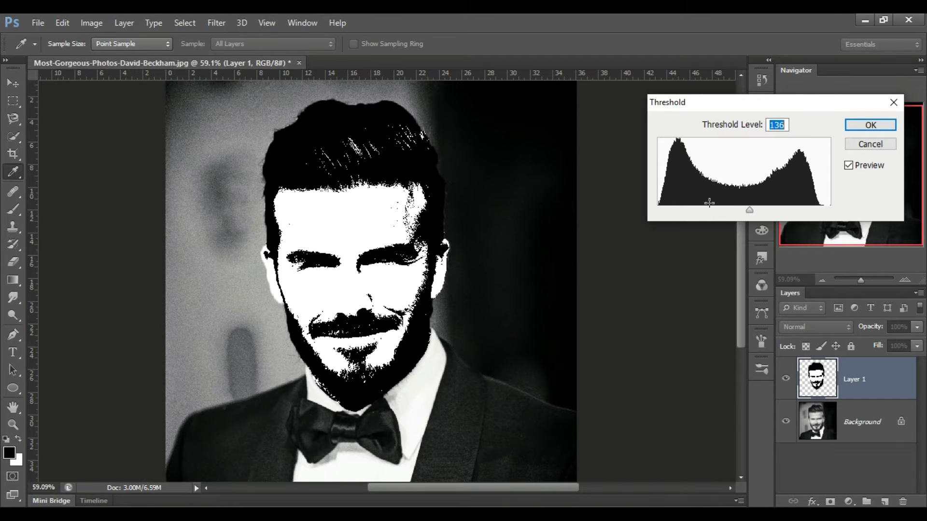
{"action": "left_click", "coordinate": [867, 126]}
{"action": "key", "text": "v"}
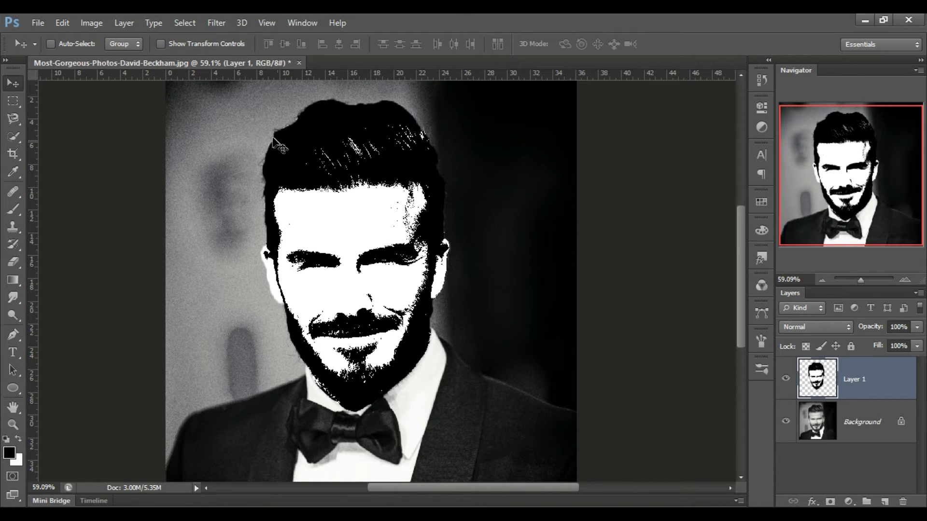
Select the head's dark areas using Color Range at Fuzziness 195.
{"action": "left_click", "coordinate": [183, 23]}
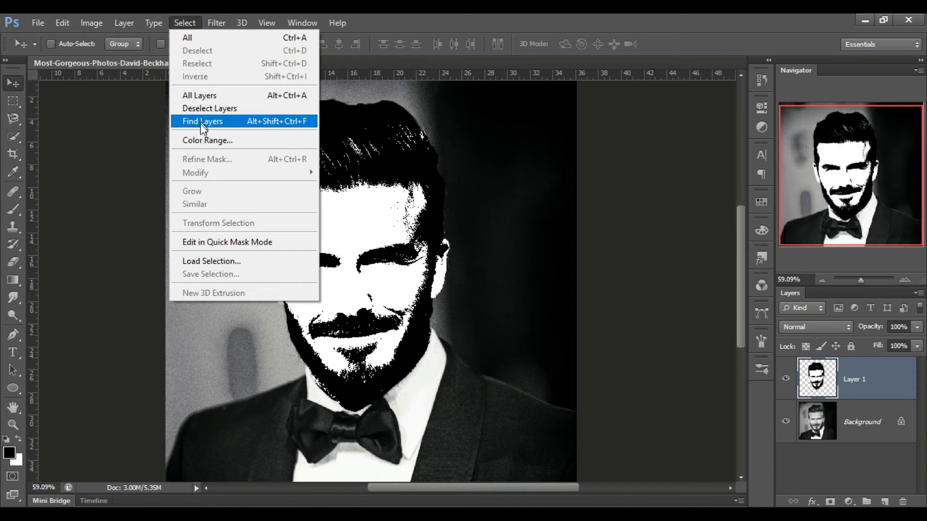
{"action": "left_click", "coordinate": [220, 141]}
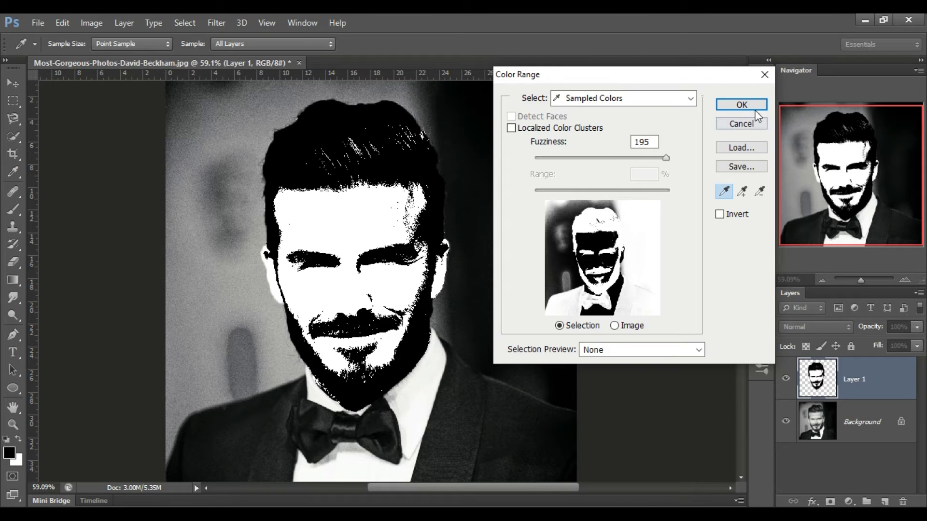
{"action": "left_click", "coordinate": [741, 104]}
{"action": "key", "text": "v"}
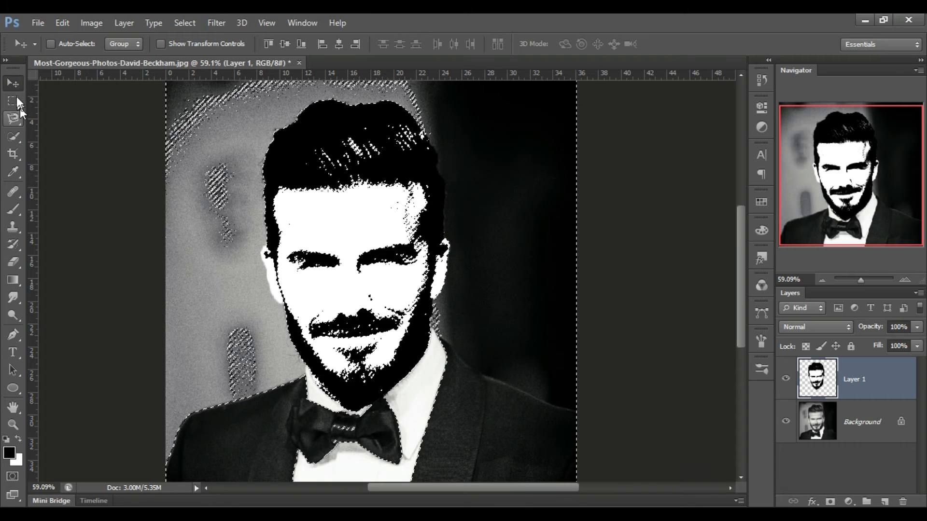
{"action": "left_click_drag", "start_coordinate": [301, 162], "coordinate": [297, 162]}
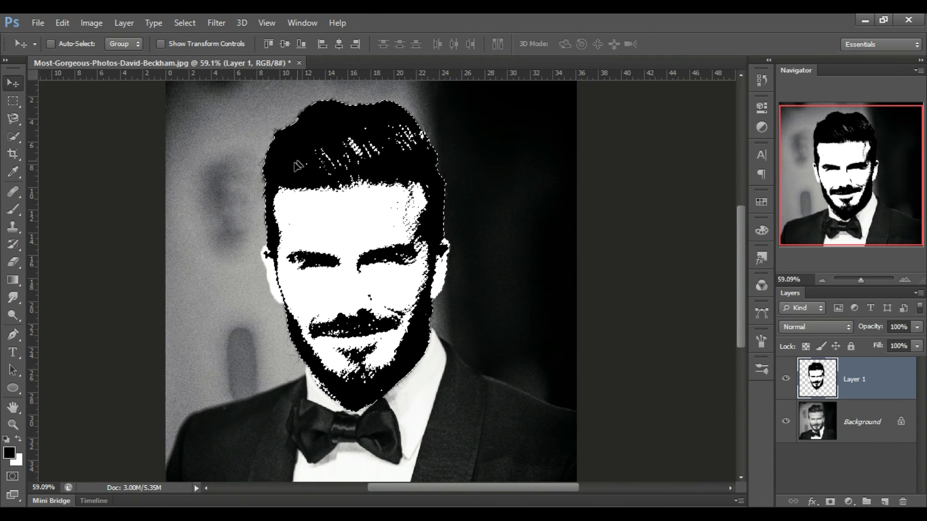
{"action": "left_click", "coordinate": [34, 22]}
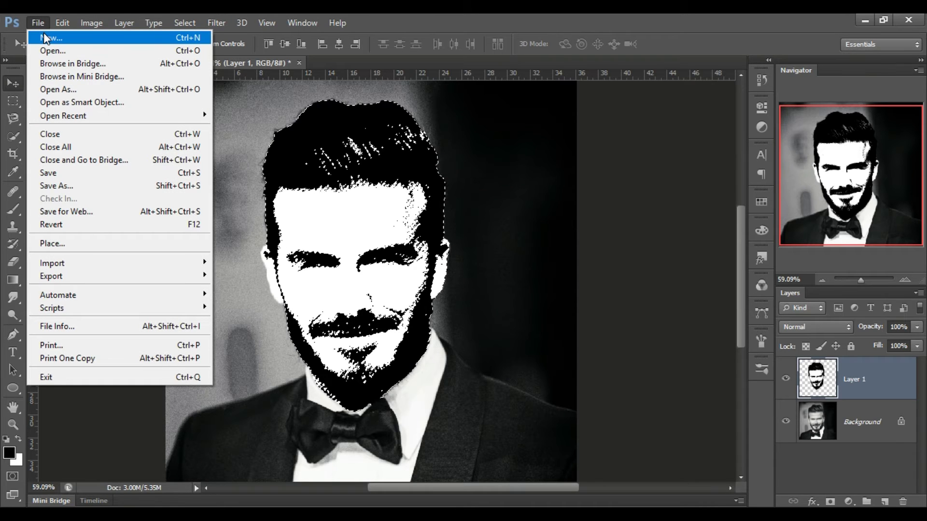
Create a blank white 18 × 10 inch document at 100 pixels/inch.
{"action": "left_click", "coordinate": [43, 37]}
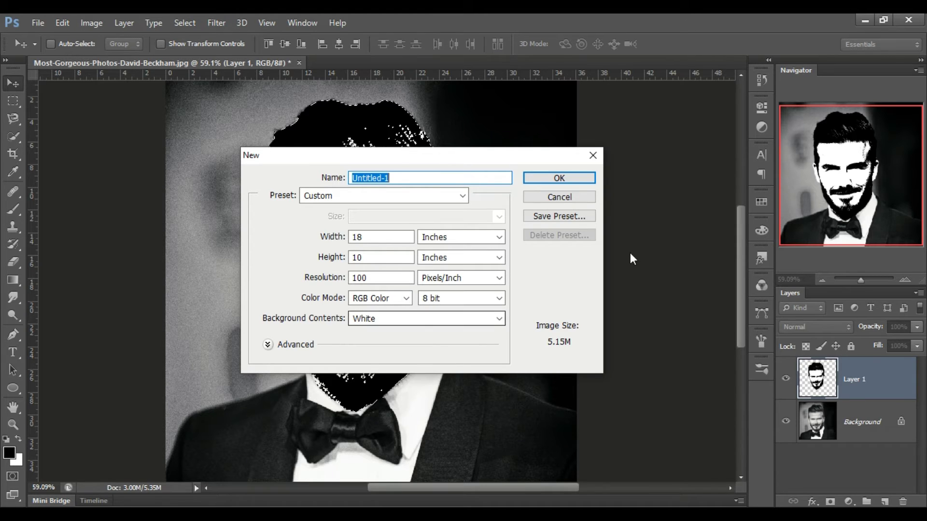
{"action": "left_click", "coordinate": [574, 180]}
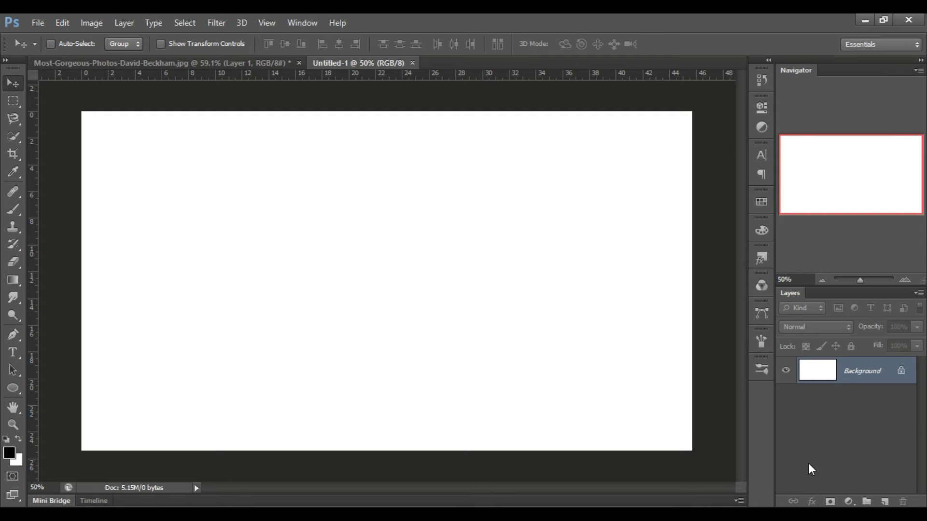
Add a gradient fill layer using the black-to-white gradient preset.
{"action": "left_click", "coordinate": [850, 502]}
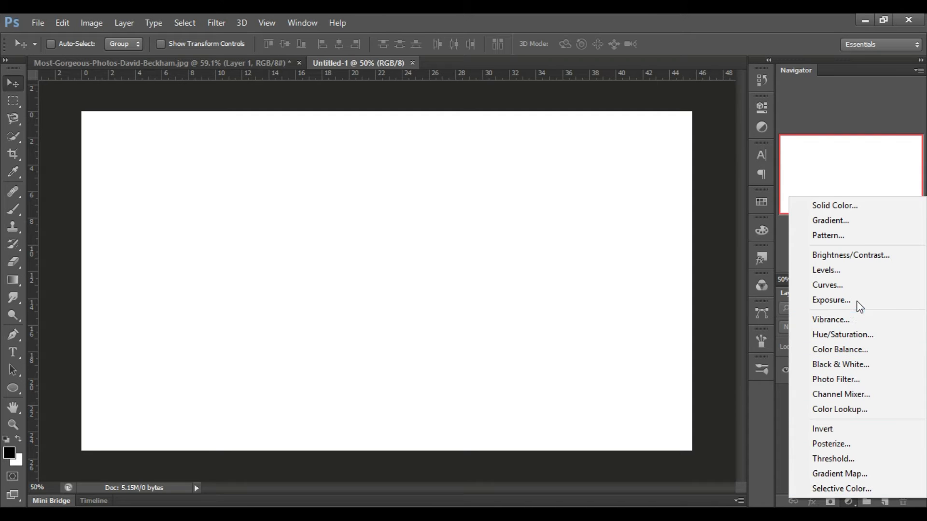
{"action": "left_click", "coordinate": [835, 223]}
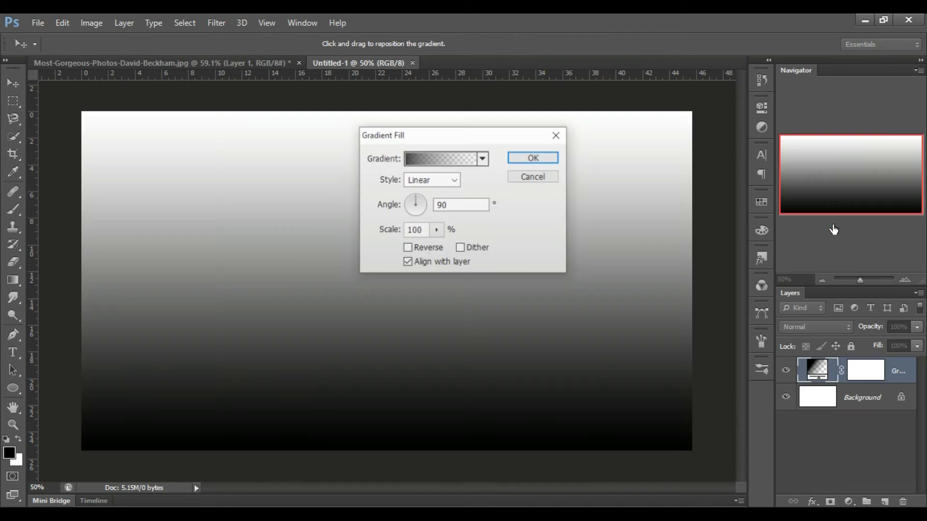
{"action": "left_click", "coordinate": [448, 159]}
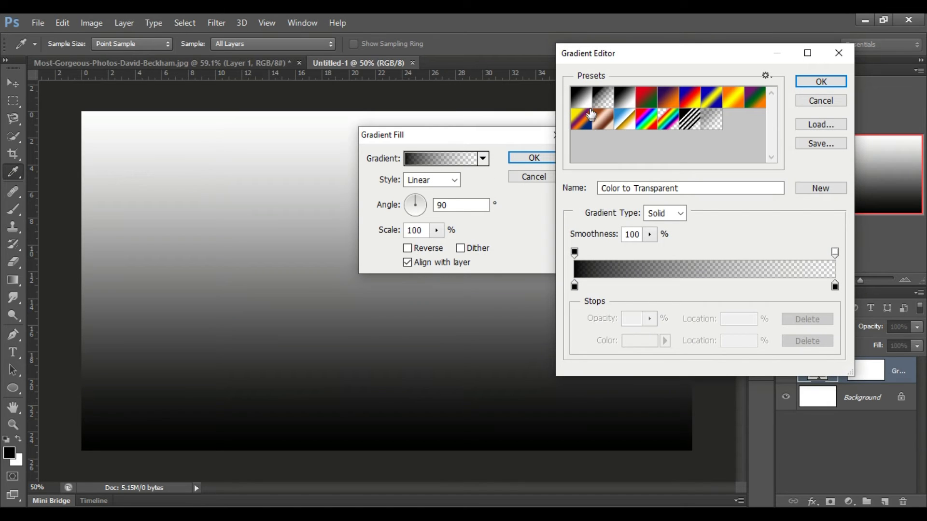
{"action": "left_click", "coordinate": [586, 103]}
{"action": "left_click", "coordinate": [624, 97]}
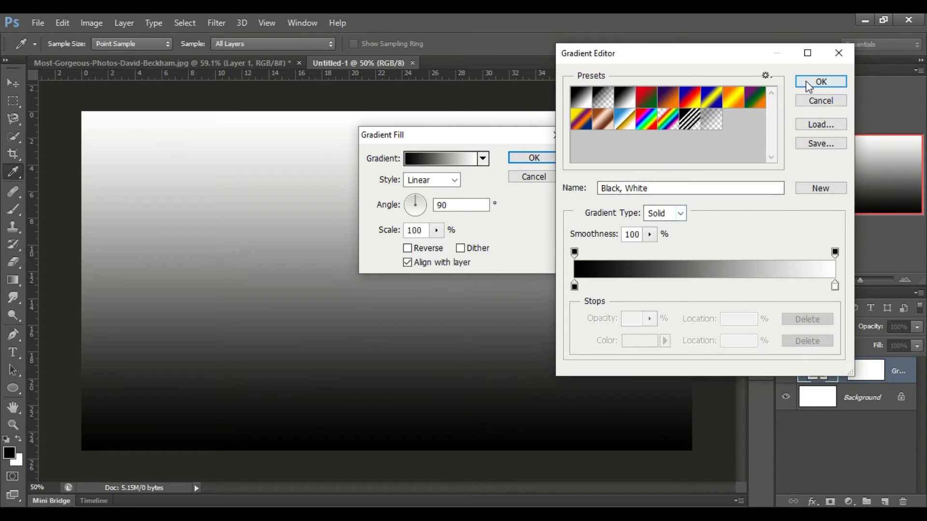
{"action": "left_click", "coordinate": [806, 80]}
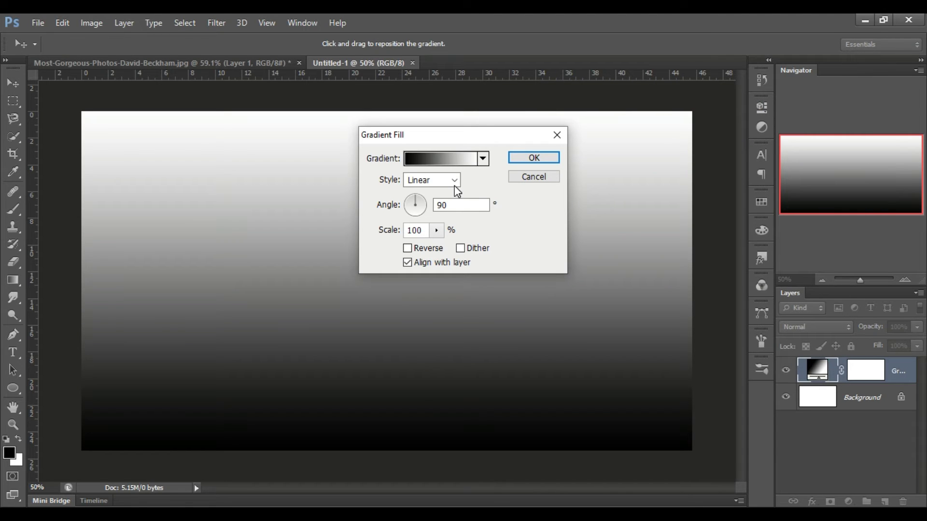
Make the gradient radial and reversed, scaled to 288%.
{"action": "left_click", "coordinate": [454, 183]}
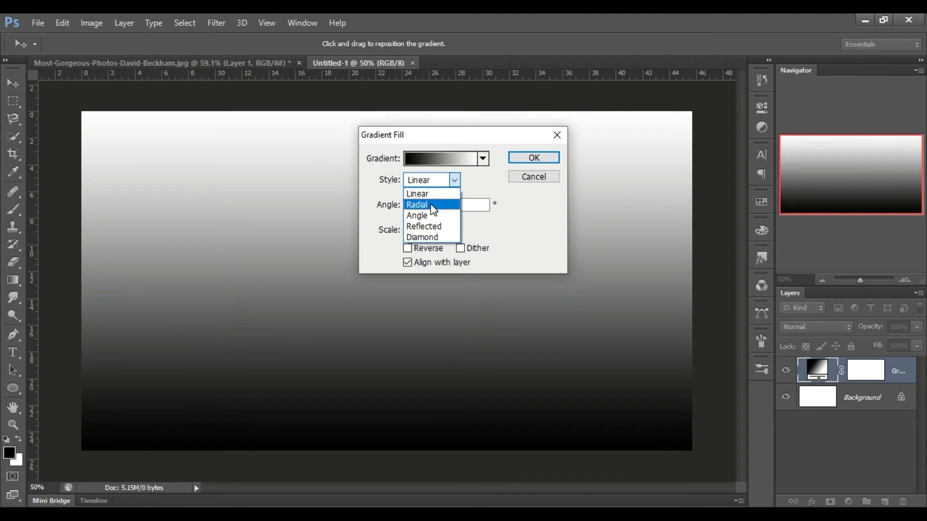
{"action": "left_click", "coordinate": [433, 205]}
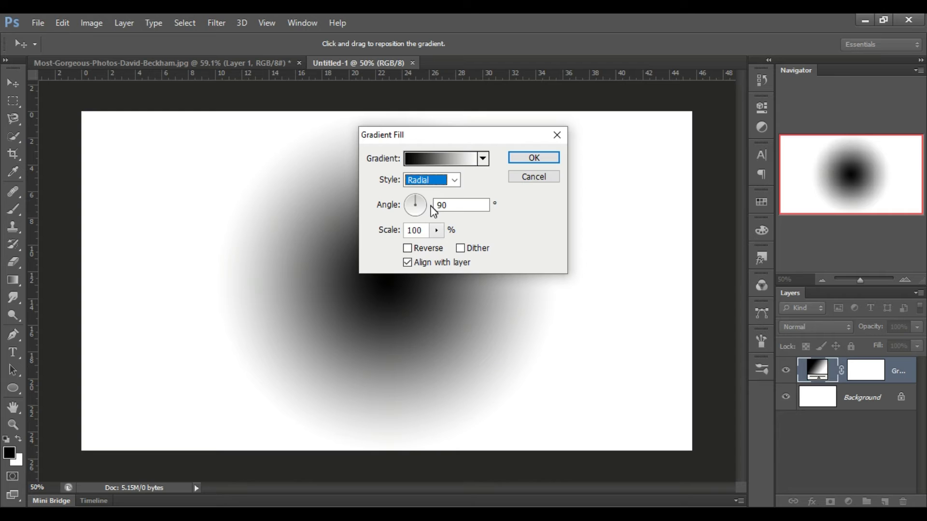
{"action": "left_click", "coordinate": [437, 251]}
{"action": "left_click", "coordinate": [436, 230]}
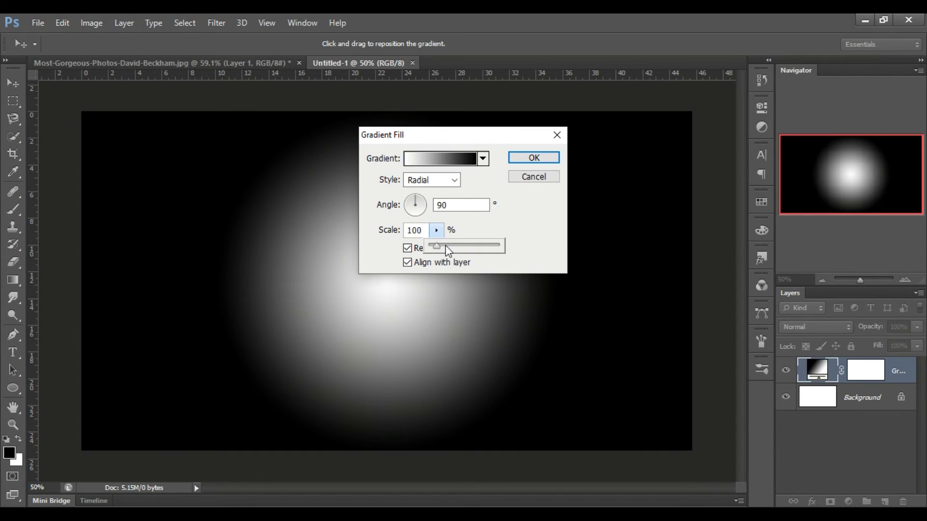
{"action": "left_click_drag", "start_coordinate": [445, 246], "coordinate": [450, 247]}
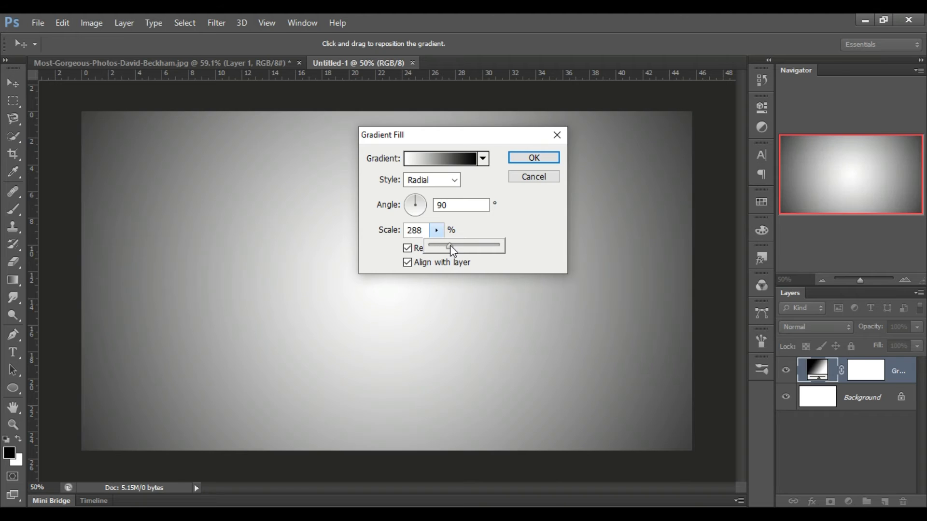
{"action": "left_click", "coordinate": [538, 166]}
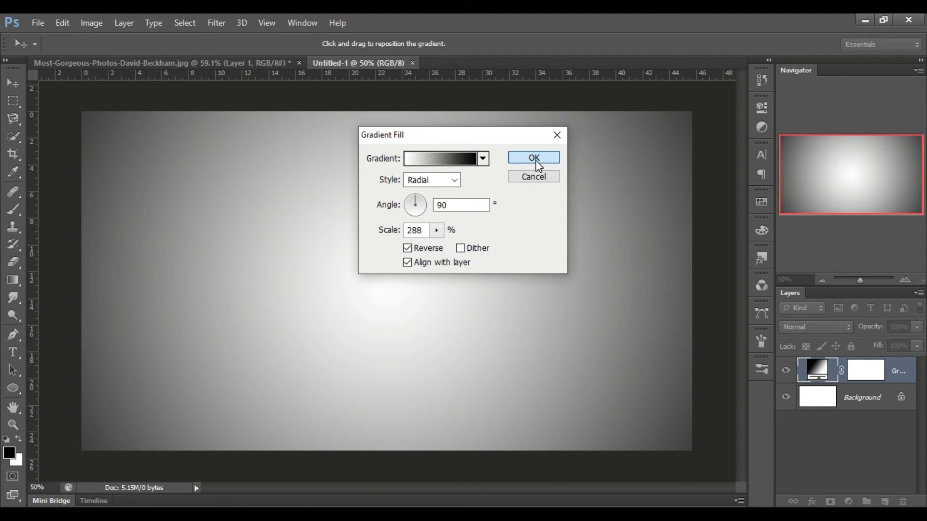
{"action": "left_click", "coordinate": [536, 162]}
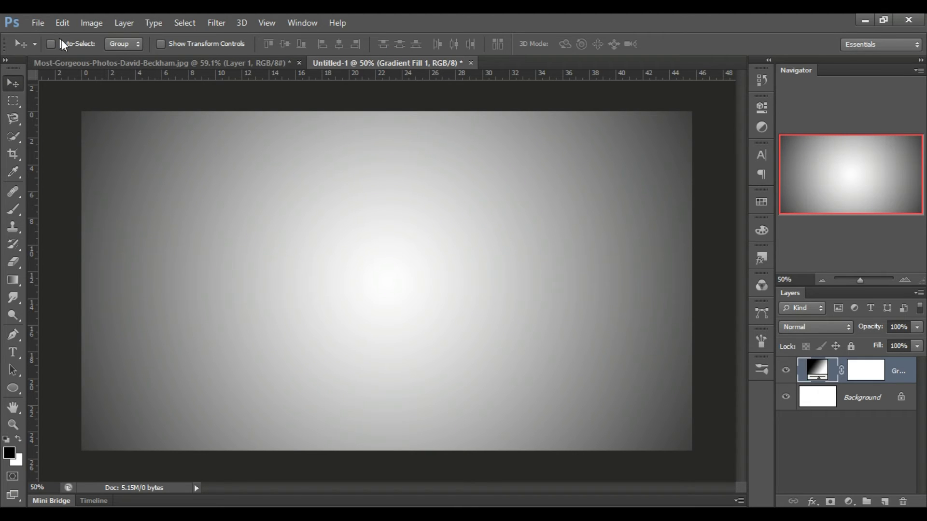
Drag the head cut-out from the Beckham document into Untitled-1 near the top centre.
{"action": "left_click", "coordinate": [85, 61]}
{"action": "mouse_move", "coordinate": [245, 190]}
{"action": "left_mouse_down"}
{"action": "mouse_move", "coordinate": [259, 211]}
{"action": "mouse_move", "coordinate": [358, 69]}
{"action": "mouse_move", "coordinate": [357, 249]}
{"action": "left_mouse_up"}
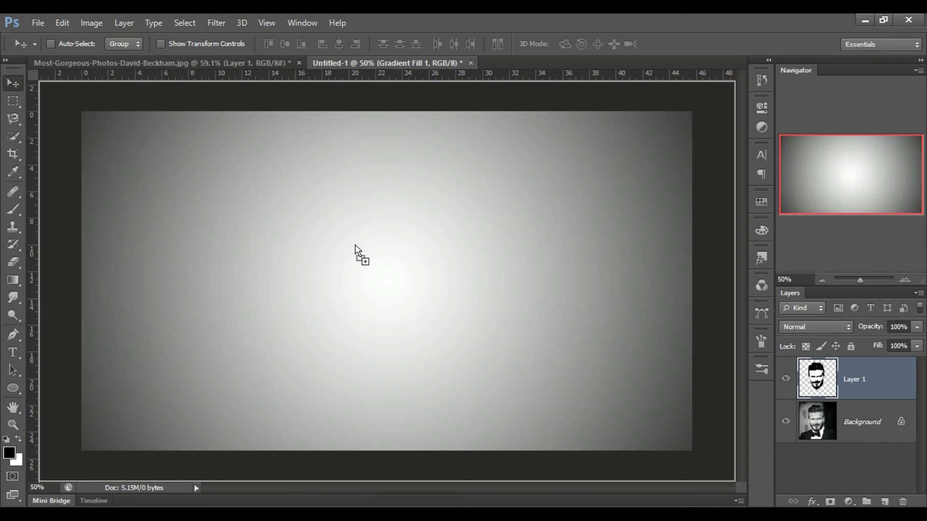
{"action": "left_click_drag", "start_coordinate": [366, 215], "coordinate": [321, 182]}
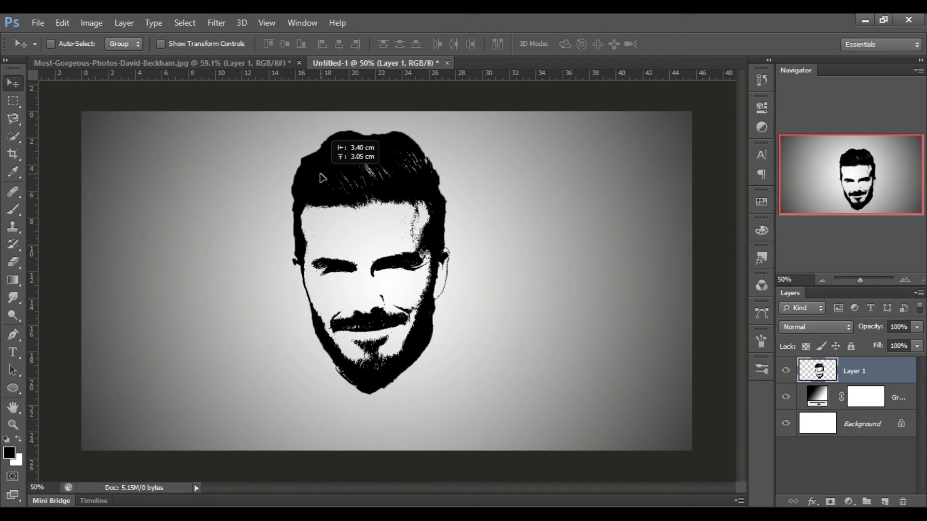
{"action": "left_click_drag", "start_coordinate": [321, 182], "coordinate": [318, 169]}
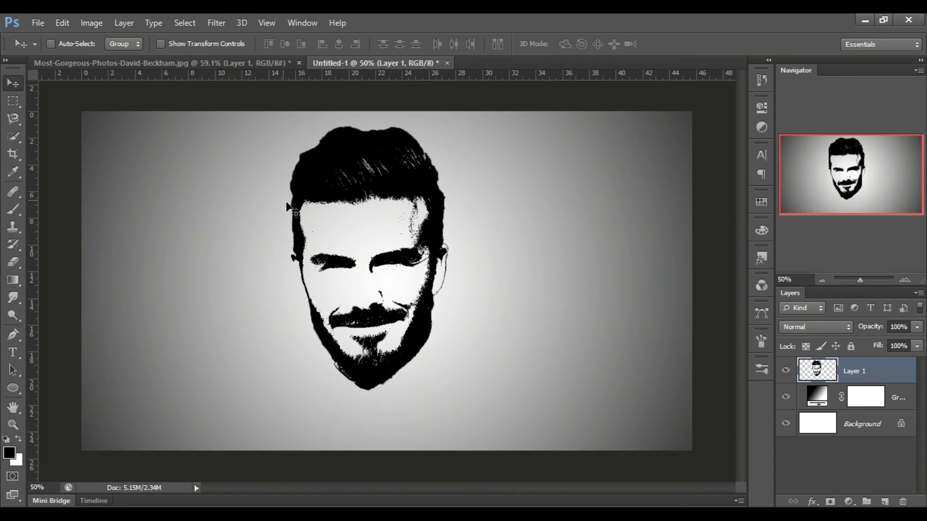
Place galaxy image 1 and scale it proportionally to fill the canvas.
{"action": "left_click", "coordinate": [41, 22]}
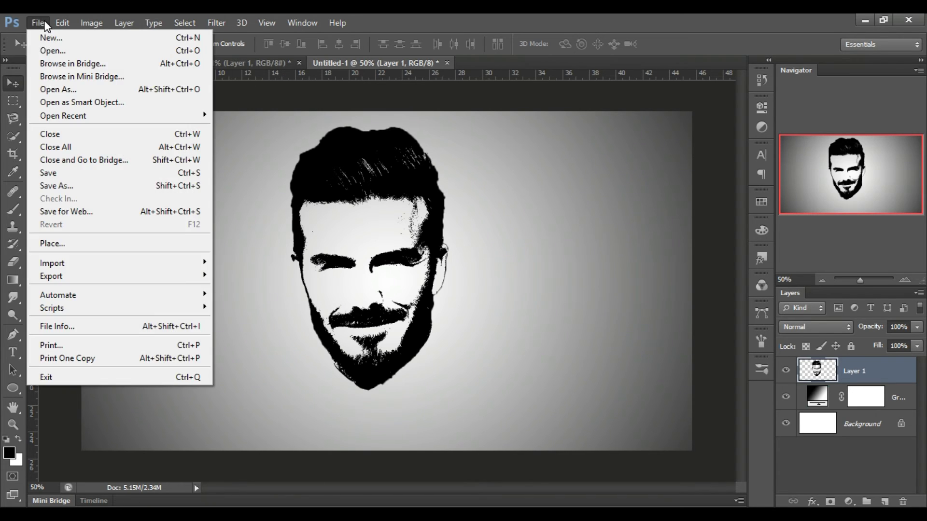
{"action": "left_click", "coordinate": [64, 239]}
{"action": "left_click", "coordinate": [595, 139]}
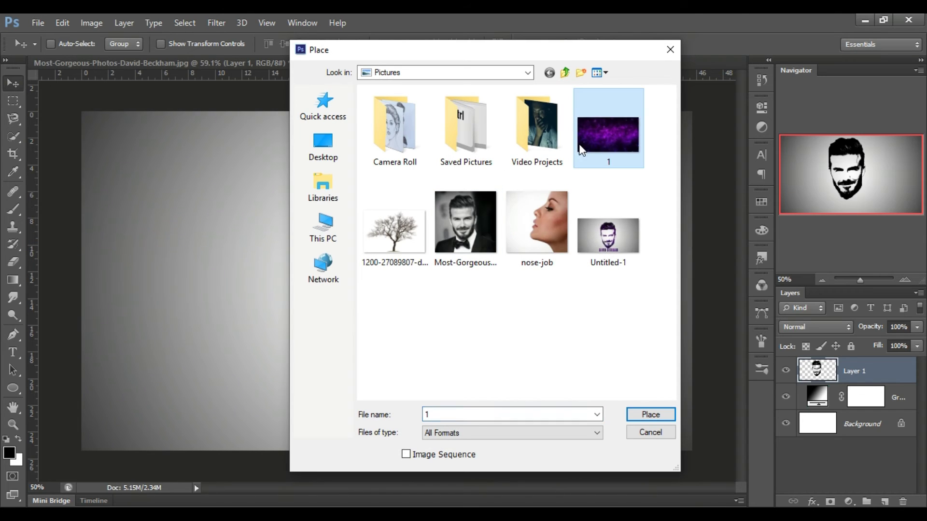
{"action": "left_click", "coordinate": [651, 423]}
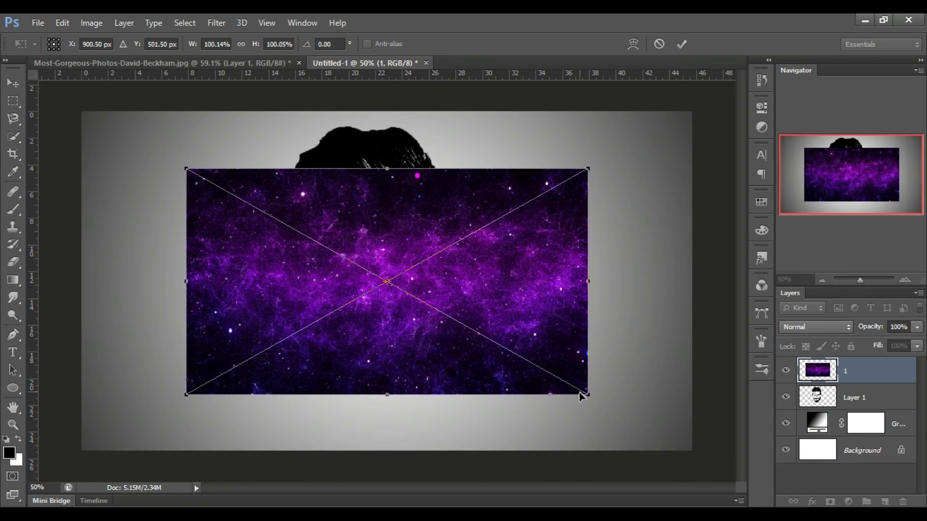
{"action": "key", "text": "alt+shift"}
{"action": "left_click_drag", "start_coordinate": [587, 395], "coordinate": [659, 467]}
{"action": "key", "text": "Return"}
Duplicate and hide the galaxy layer, then clip the original to the face cut-out.
{"action": "left_click", "coordinate": [666, 478], "text": "alt+shift"}
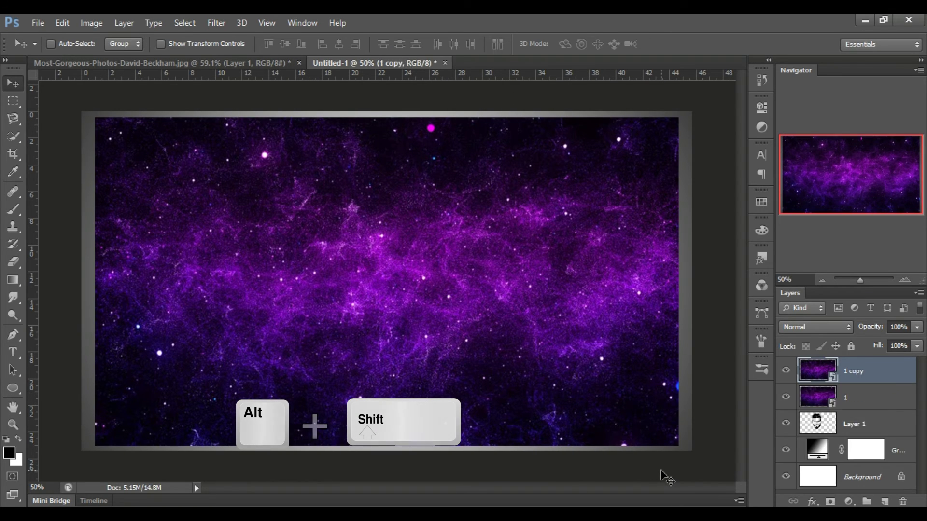
{"action": "left_click", "coordinate": [785, 370]}
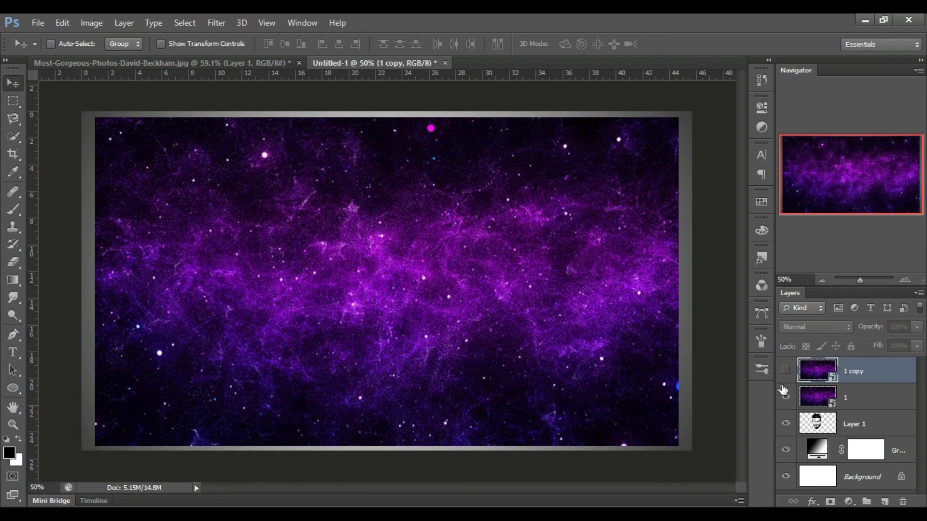
{"action": "left_click", "coordinate": [870, 401]}
{"action": "right_click", "coordinate": [872, 403]}
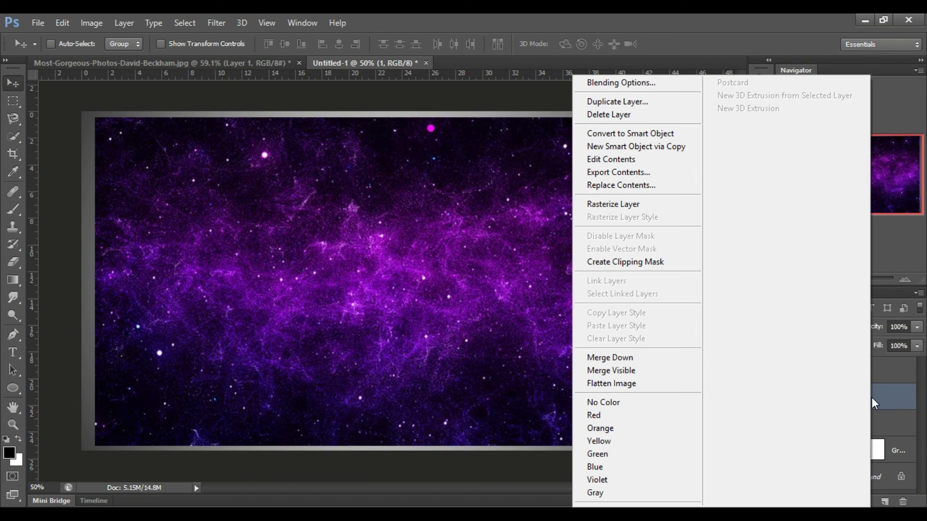
{"action": "left_click", "coordinate": [641, 262]}
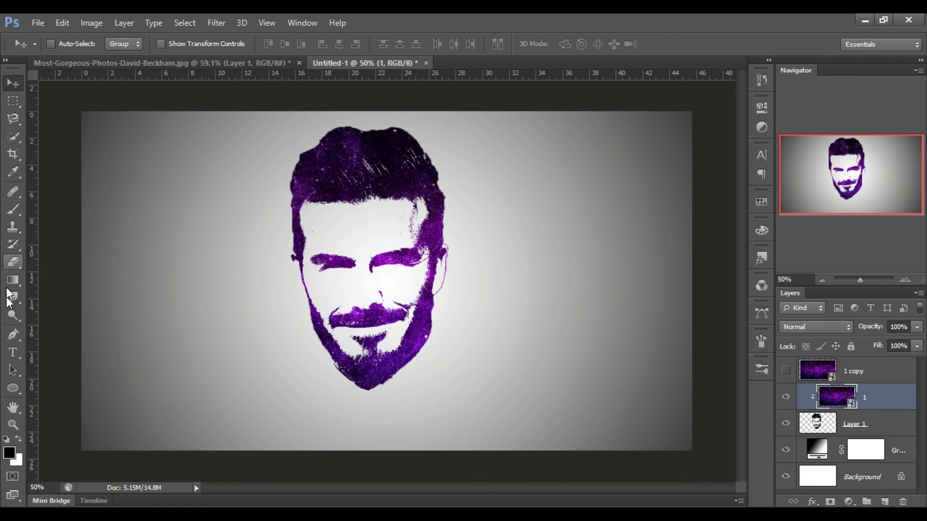
Add horizontal text 'DEVID BECKHAM' below the face and centre it beneath the face.
{"action": "left_click", "coordinate": [14, 357]}
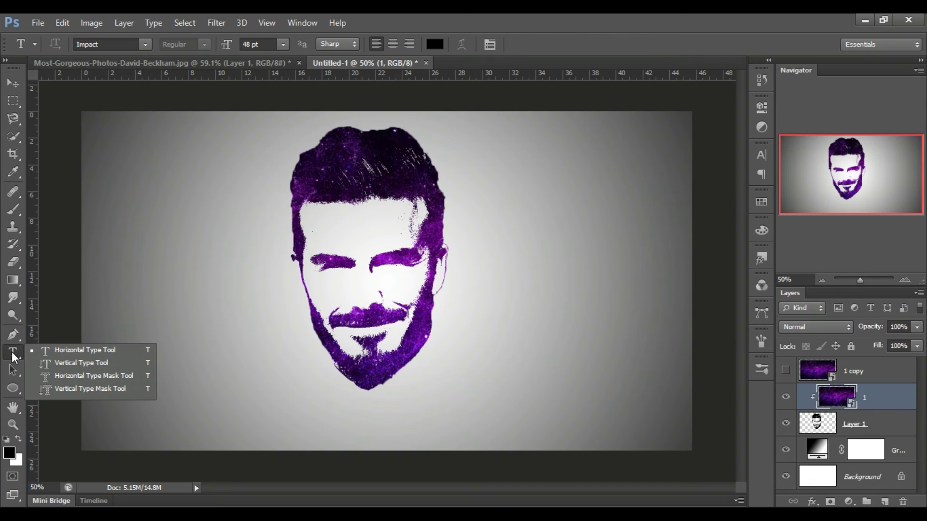
{"action": "left_click", "coordinate": [40, 352]}
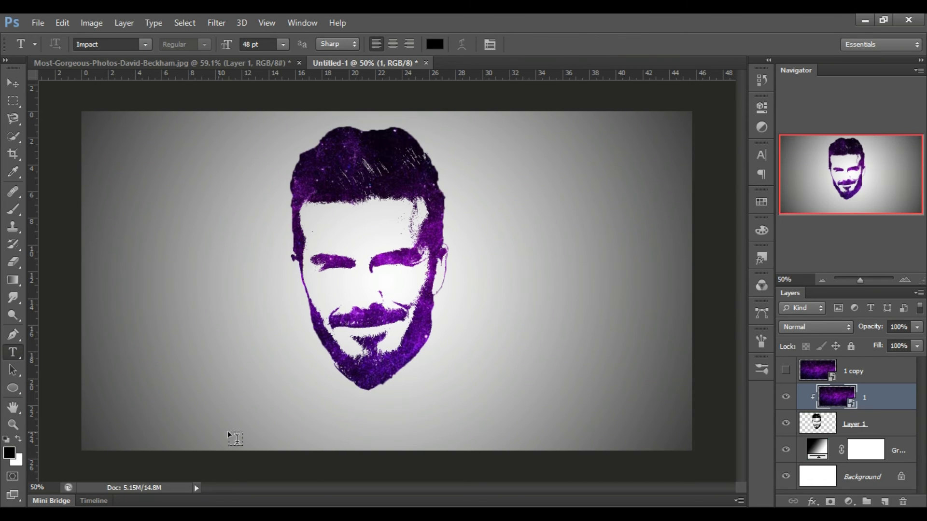
{"action": "left_click", "coordinate": [248, 422]}
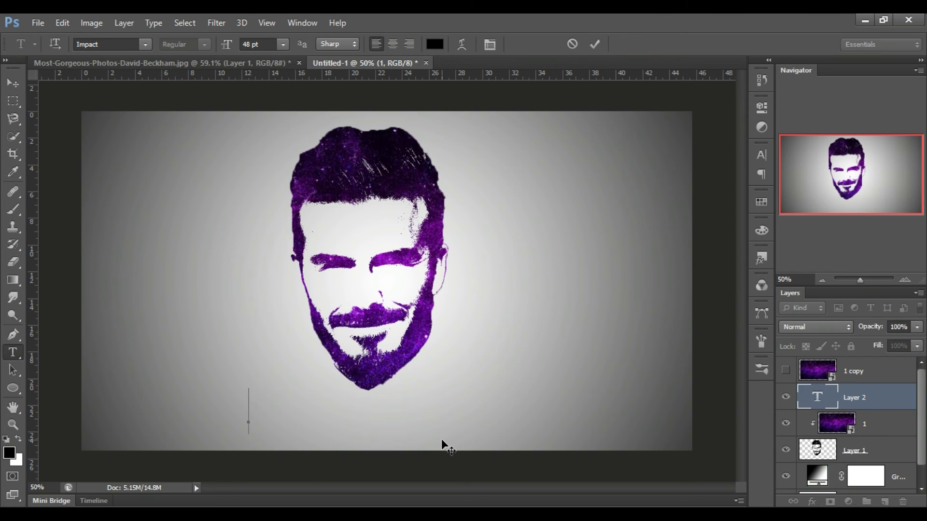
{"action": "type", "text": "D"}
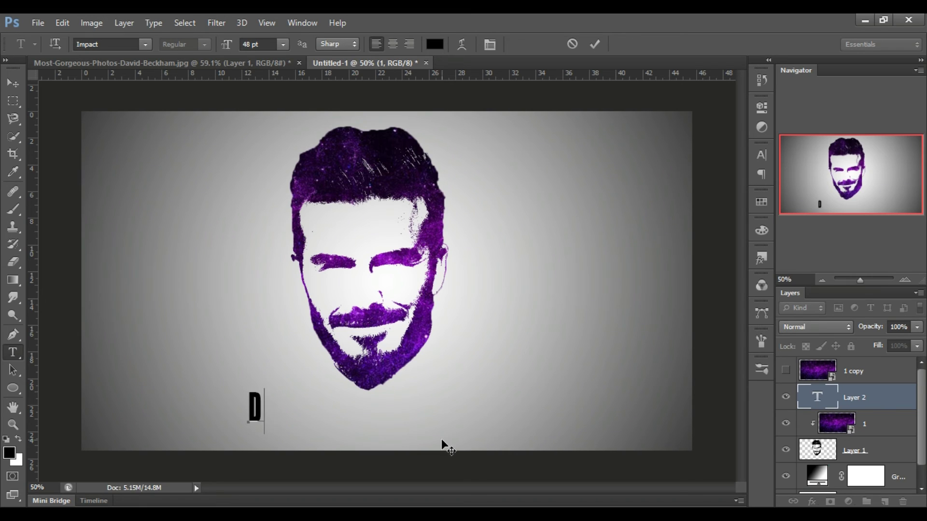
{"action": "type", "text": "EVID BEC"}
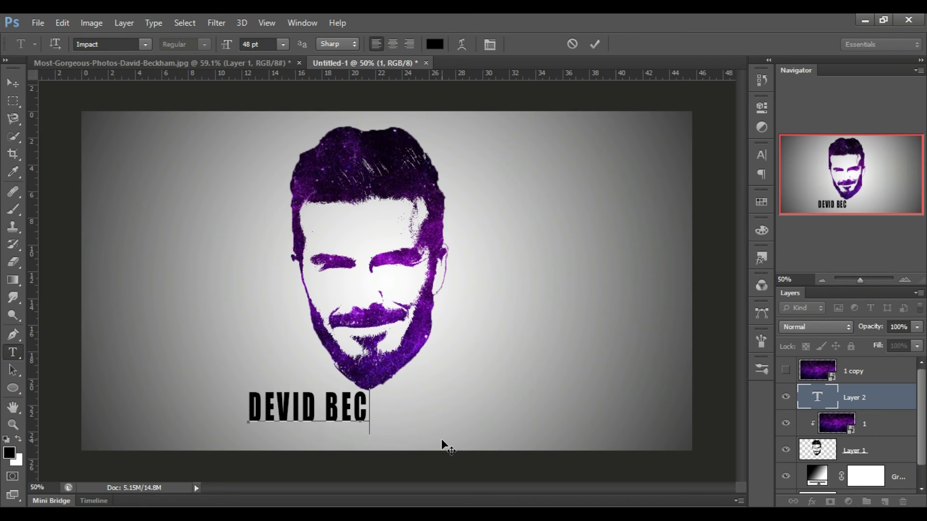
{"action": "type", "text": "KHAM"}
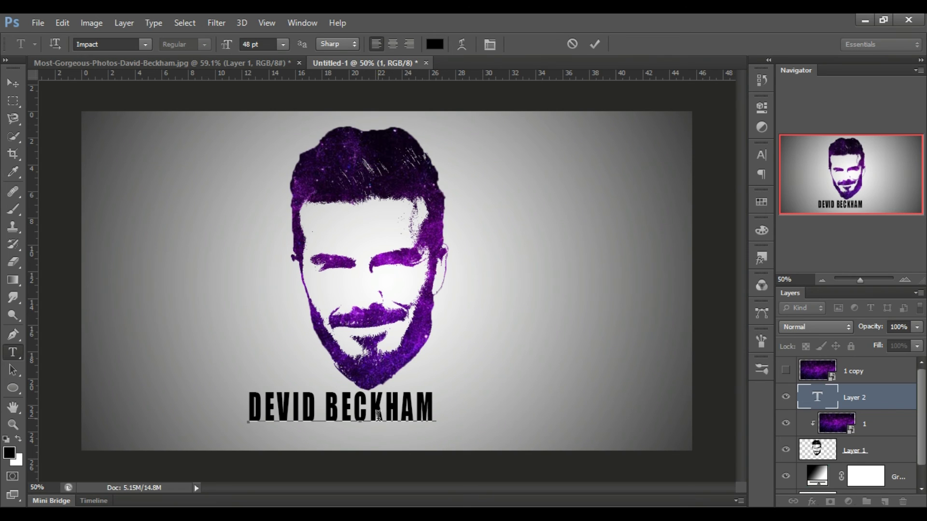
{"action": "left_click_drag", "start_coordinate": [466, 449], "coordinate": [493, 456]}
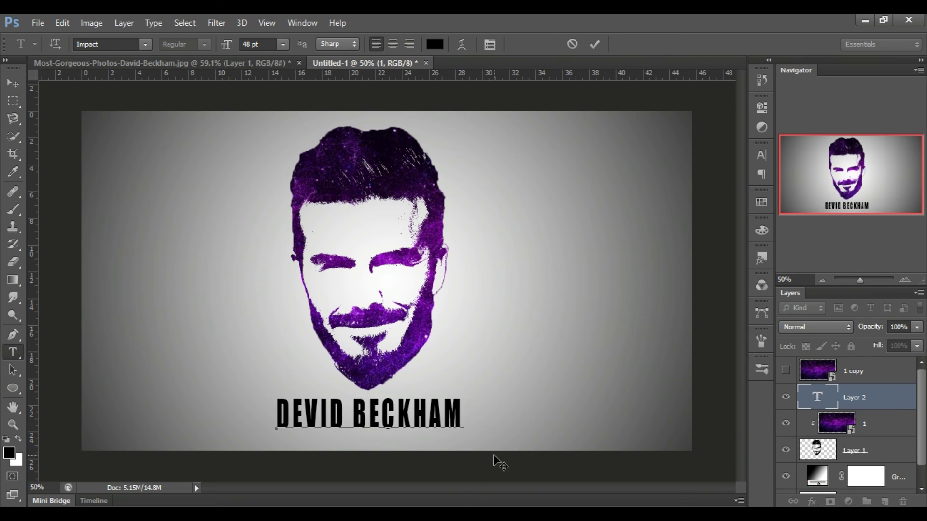
Show the galaxy copy layer, clip it to the text, and shift the texture within the letters.
{"action": "left_click", "coordinate": [787, 373]}
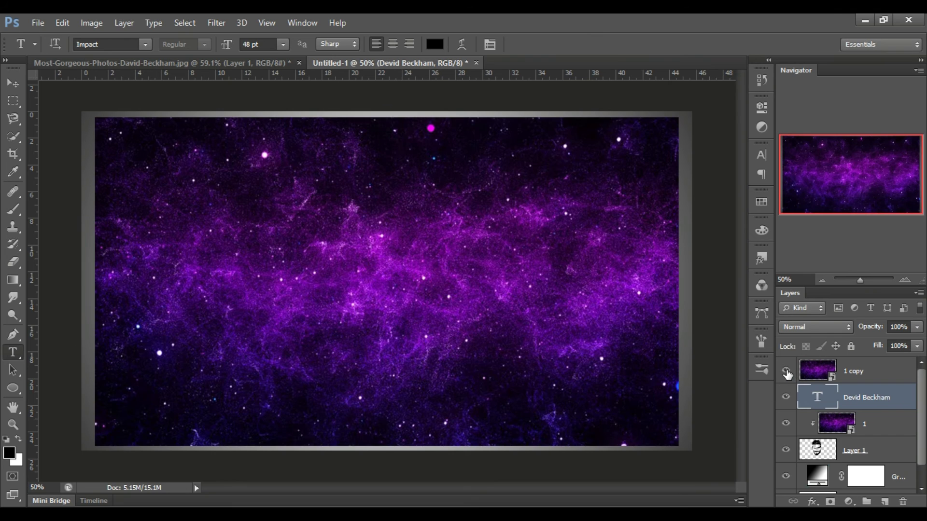
{"action": "left_click", "coordinate": [881, 372]}
{"action": "right_click", "coordinate": [882, 373]}
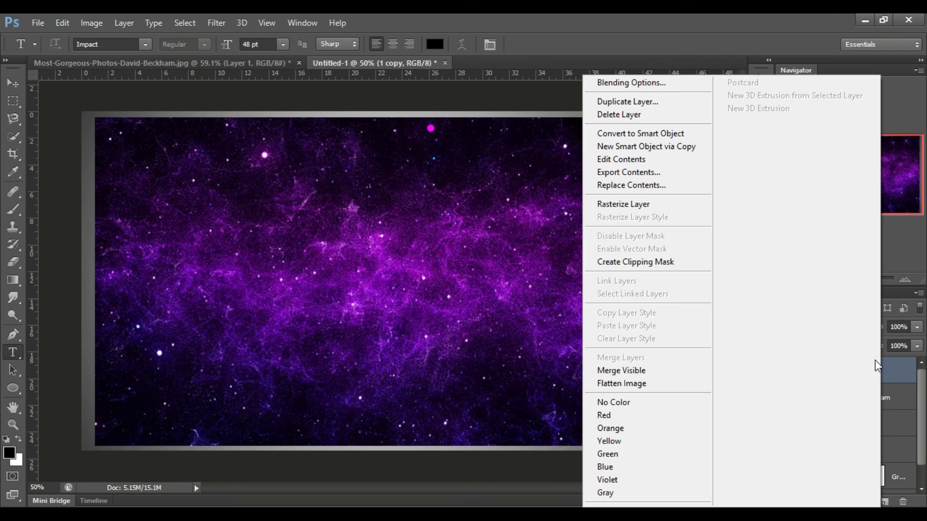
{"action": "left_click", "coordinate": [689, 265]}
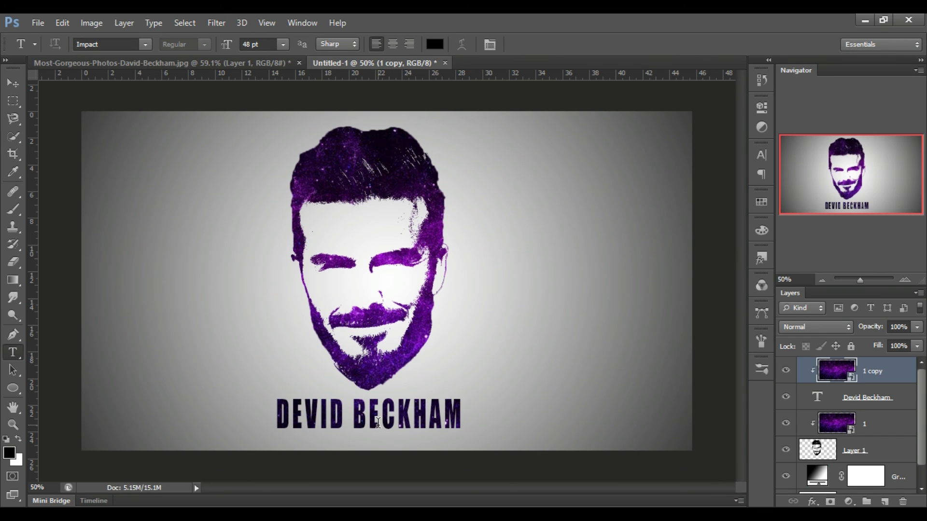
{"action": "left_click", "coordinate": [13, 83]}
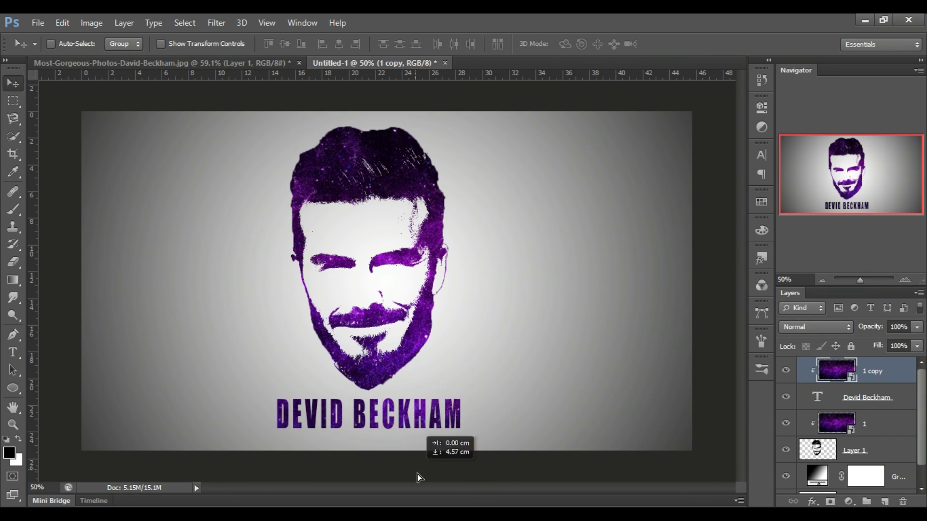
{"action": "mouse_move", "coordinate": [420, 409]}
{"action": "left_mouse_down"}
{"action": "mouse_move", "coordinate": [451, 446]}
{"action": "mouse_move", "coordinate": [420, 445]}
{"action": "left_mouse_up"}
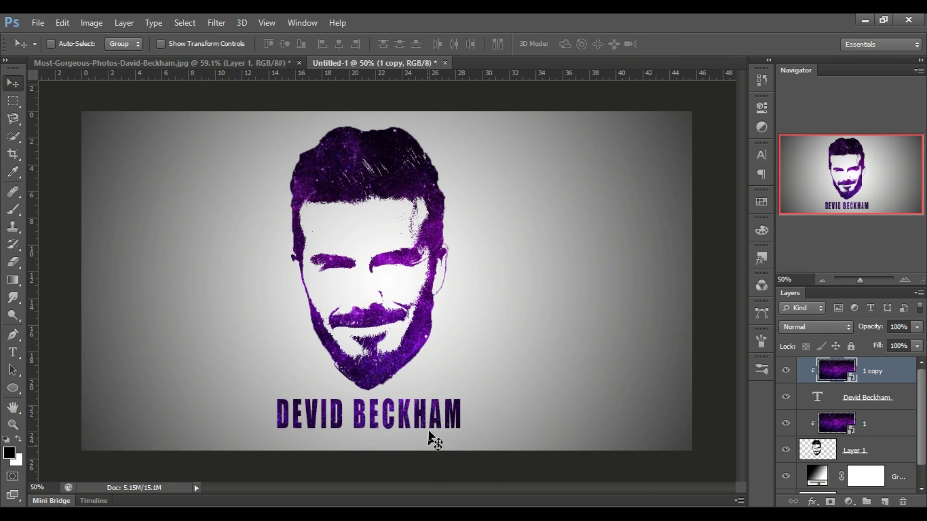